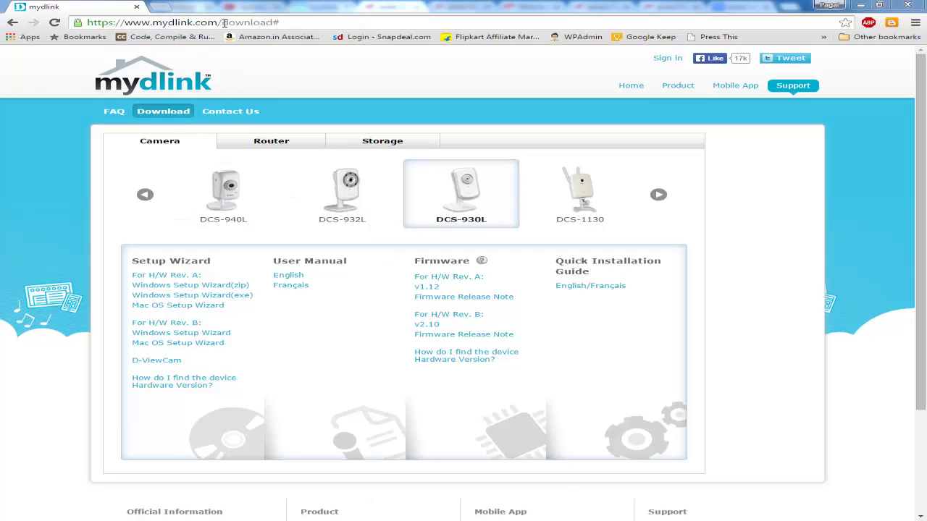
- Browse the mydlink camera model list to bring up the DCS-930L downloads
left_click(224, 23)
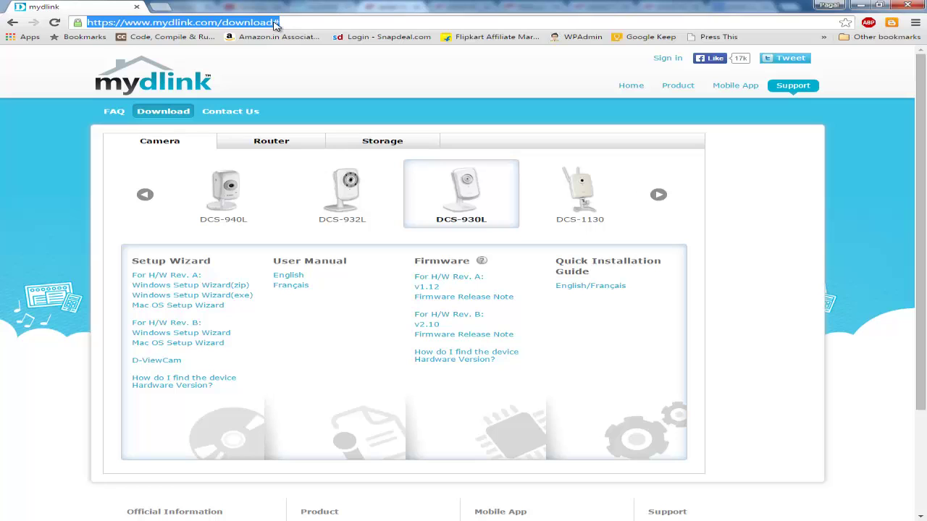
left_click(145, 196)
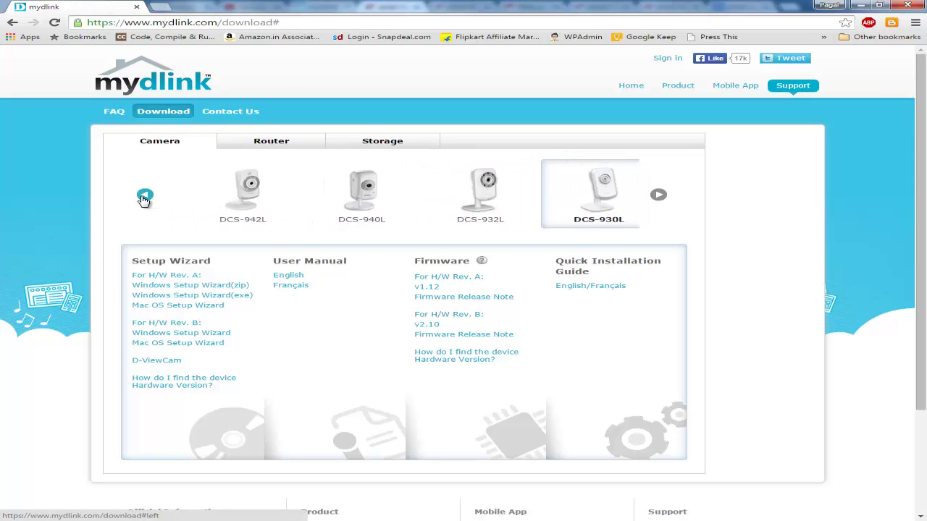
left_click(145, 196)
left_click(145, 196)
left_click(144, 196)
left_click(145, 196)
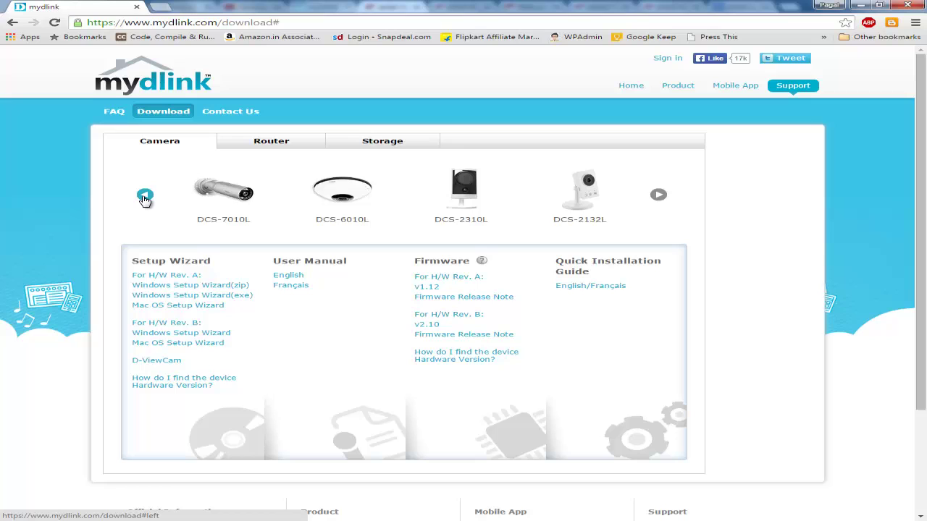
left_click(145, 196)
left_click(145, 196)
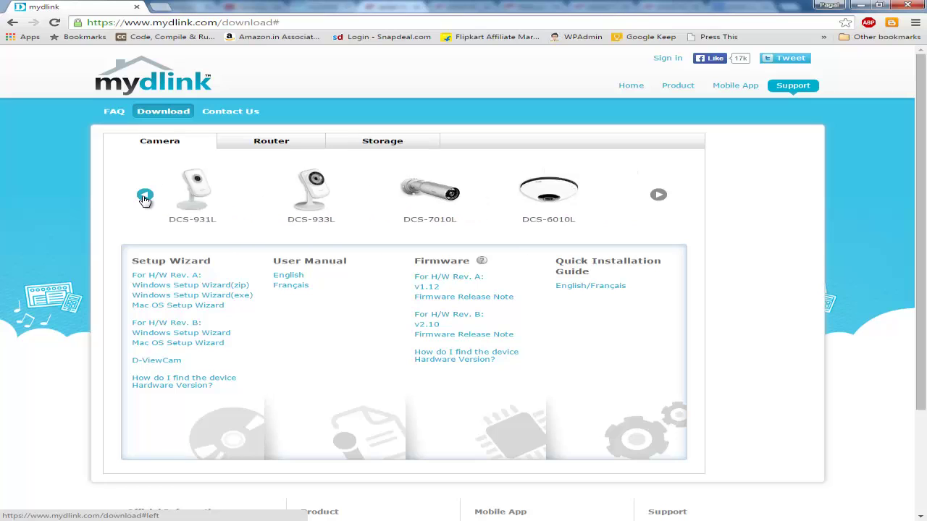
left_click(658, 197)
left_click(658, 196)
left_click(659, 196)
left_click(659, 196)
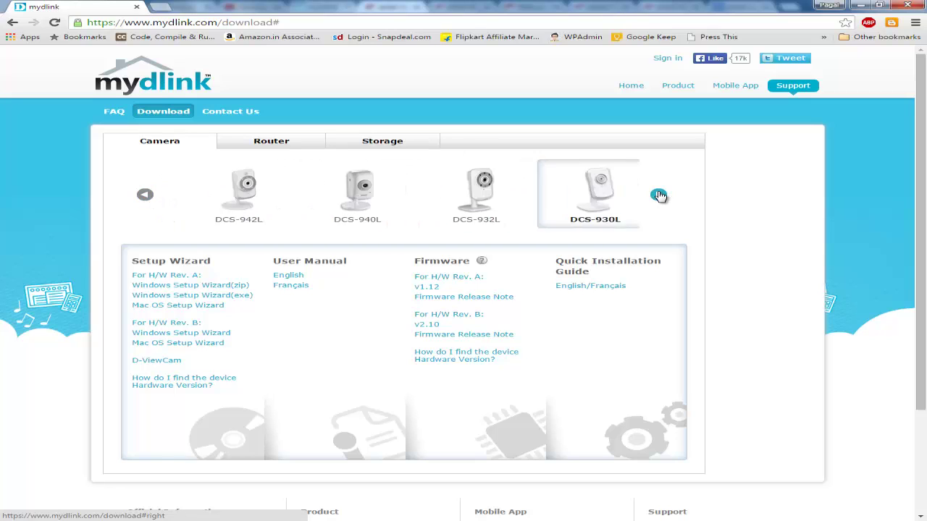
left_click(659, 195)
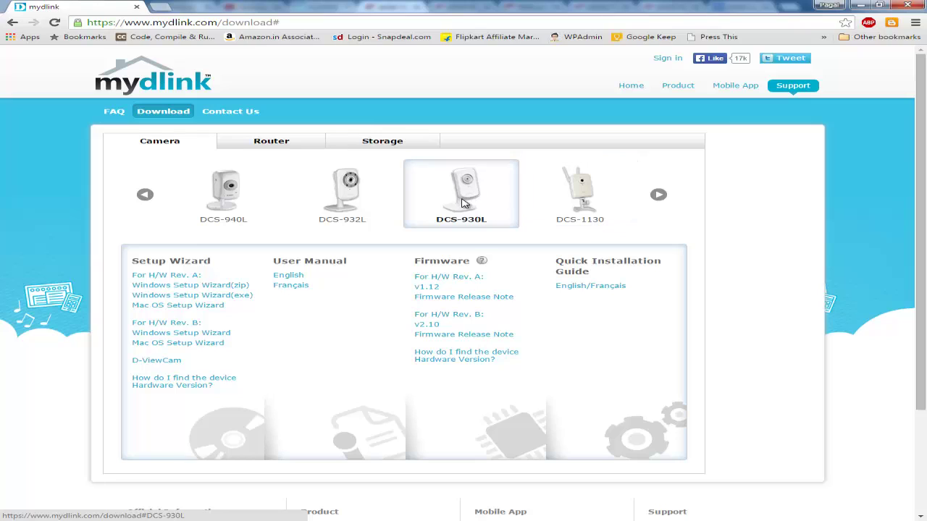
left_click(382, 198)
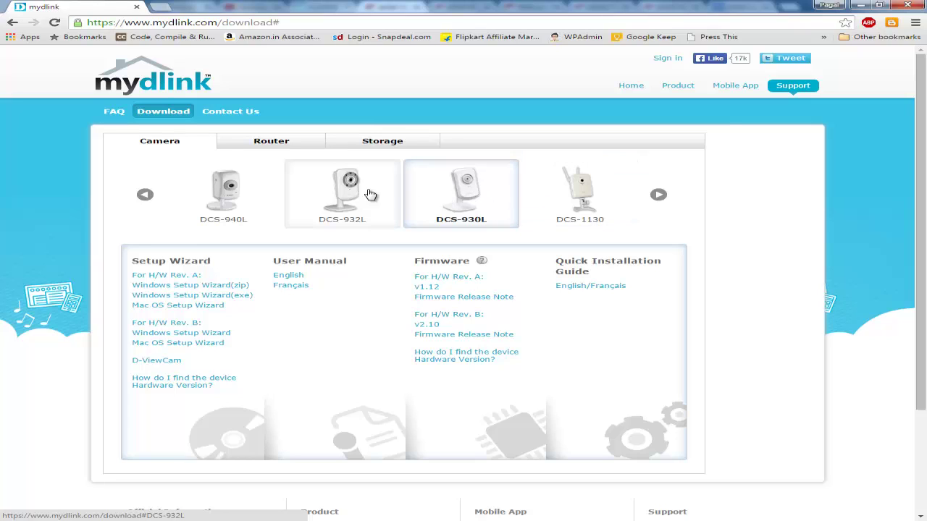
left_click(432, 196)
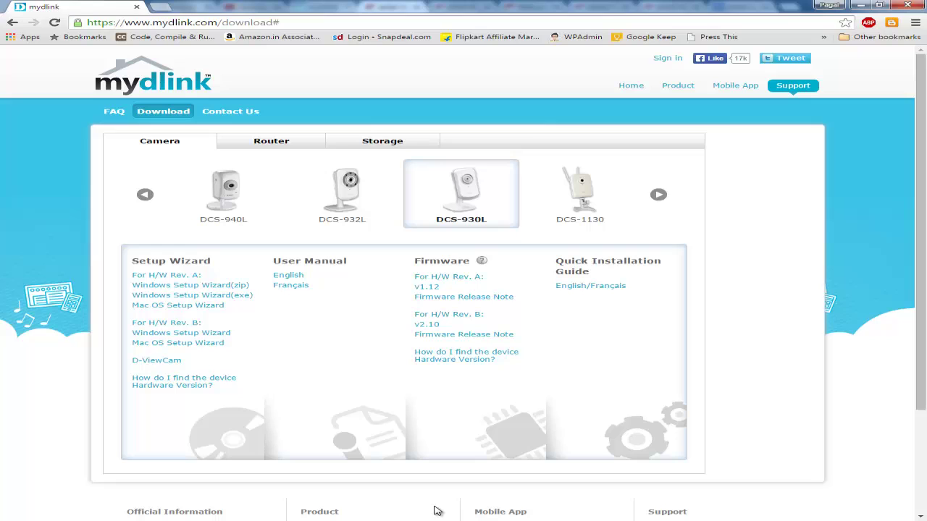
- Download the Rev. A Windows Setup Wizard, DCS-930L_SetupWizard_v1.04.10.zip, and open it
right_click(557, 520)
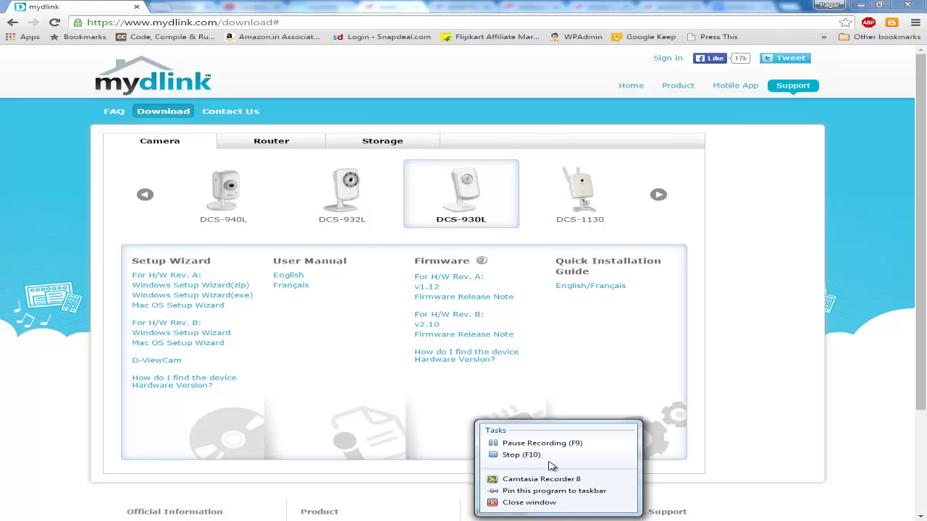
left_click(528, 443)
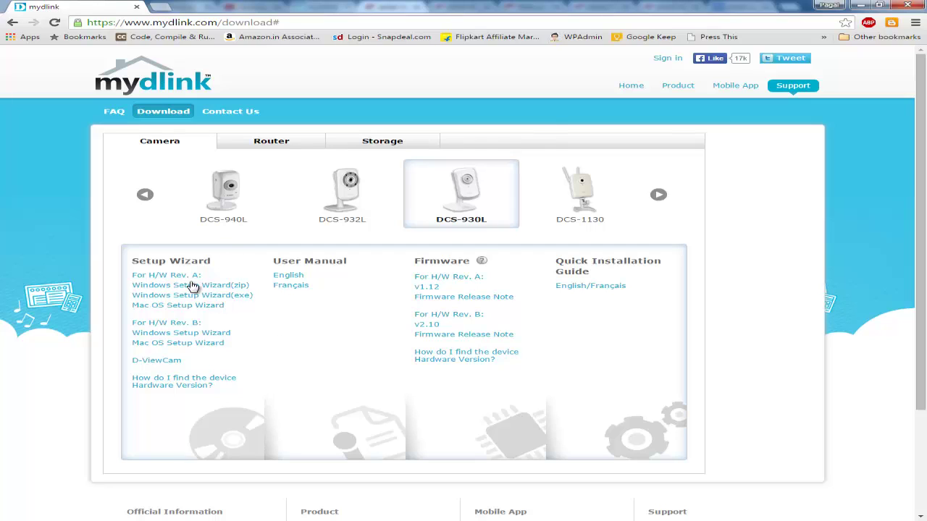
left_click(208, 336)
left_click(230, 290)
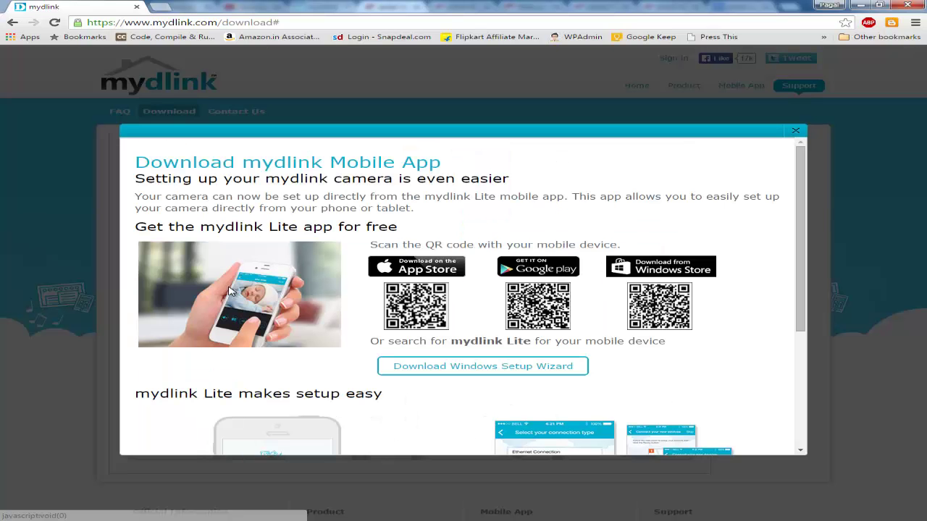
left_click(469, 372)
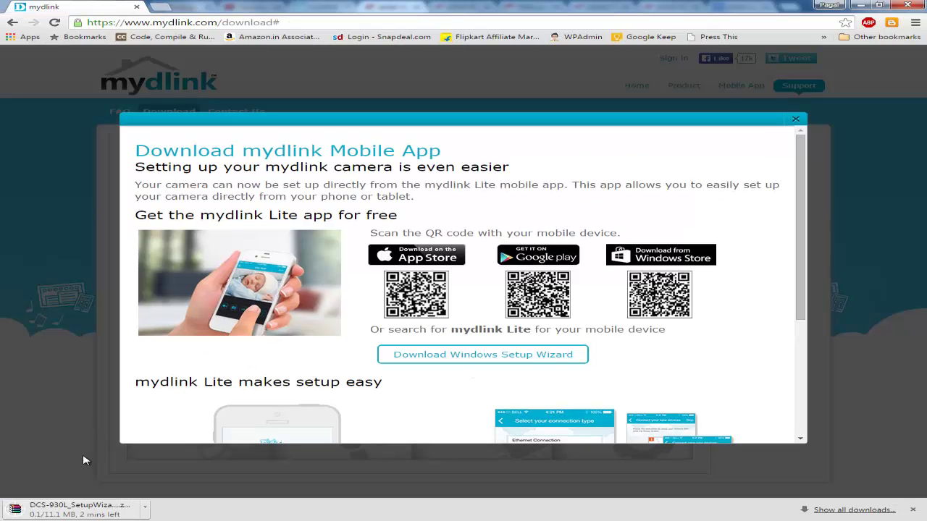
left_click(147, 509)
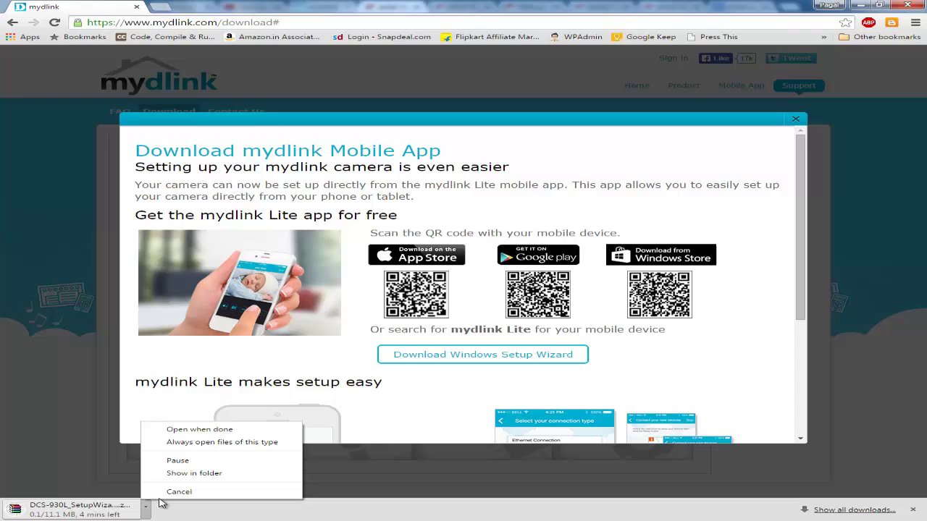
left_click(294, 514)
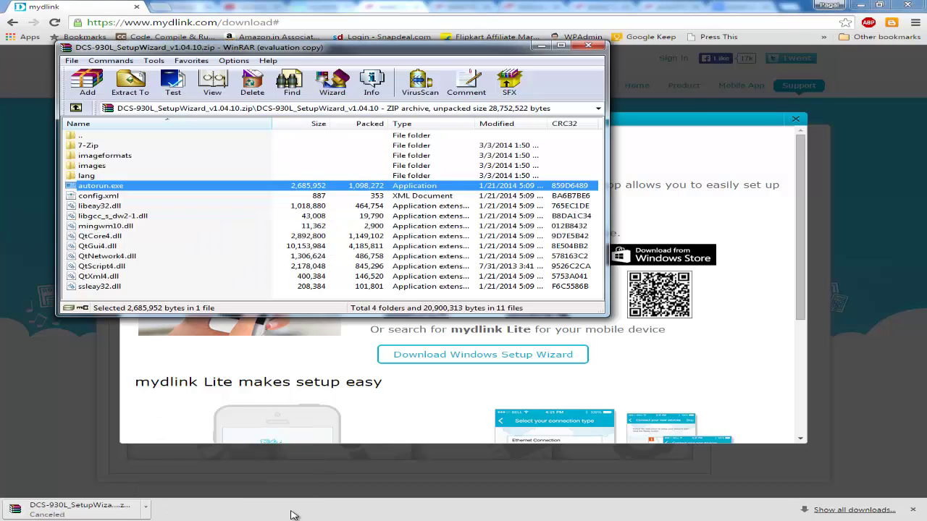
- Run autorun.exe from the archive to launch the wizard, then minimize WinRAR
left_click(109, 175)
left_click(105, 187)
left_click(541, 46)
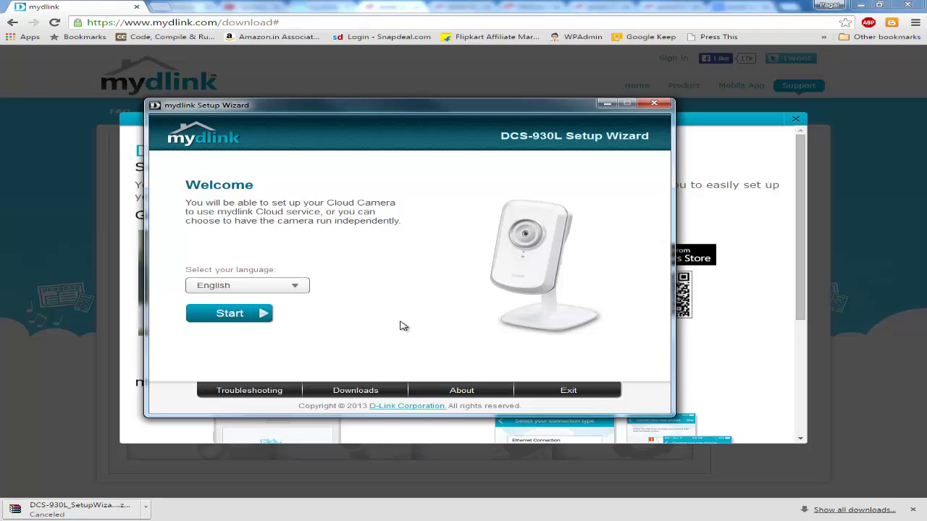
- Start the wizard in English and accept the license terms and conditions
left_click(251, 315)
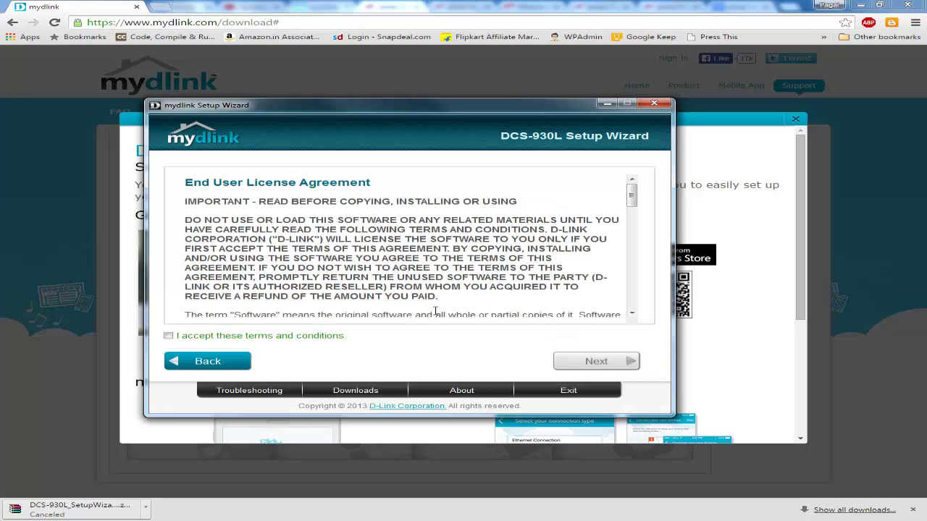
left_click(168, 337)
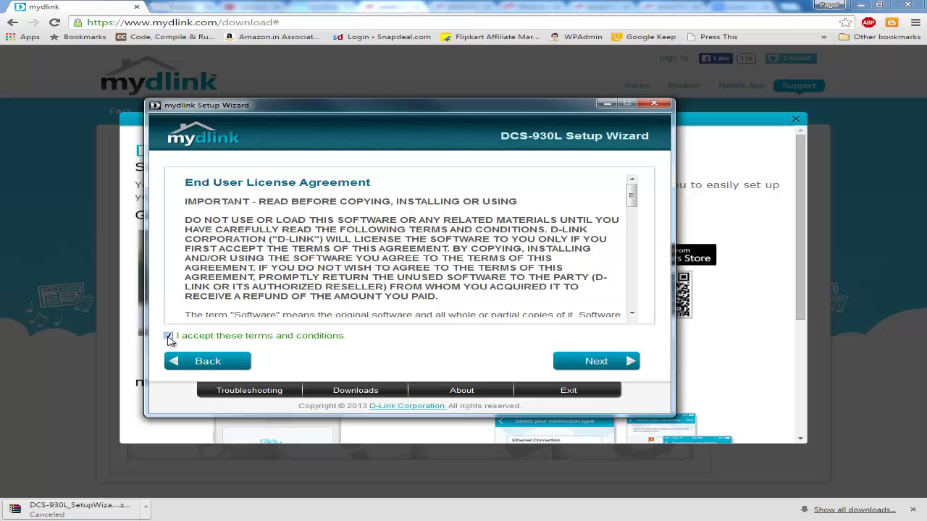
left_click(596, 360)
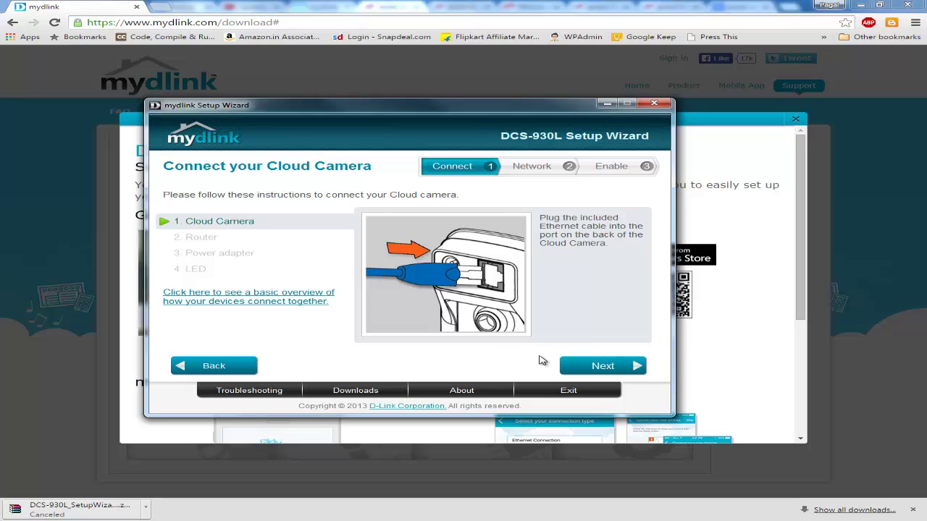
- Step through the Router, Power adapter and LED connection instructions
left_click(598, 366)
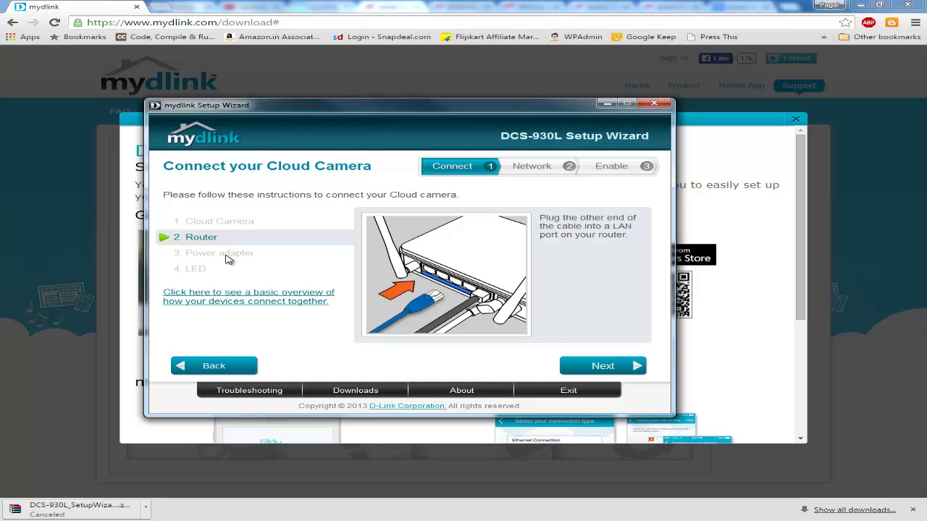
left_click(593, 370)
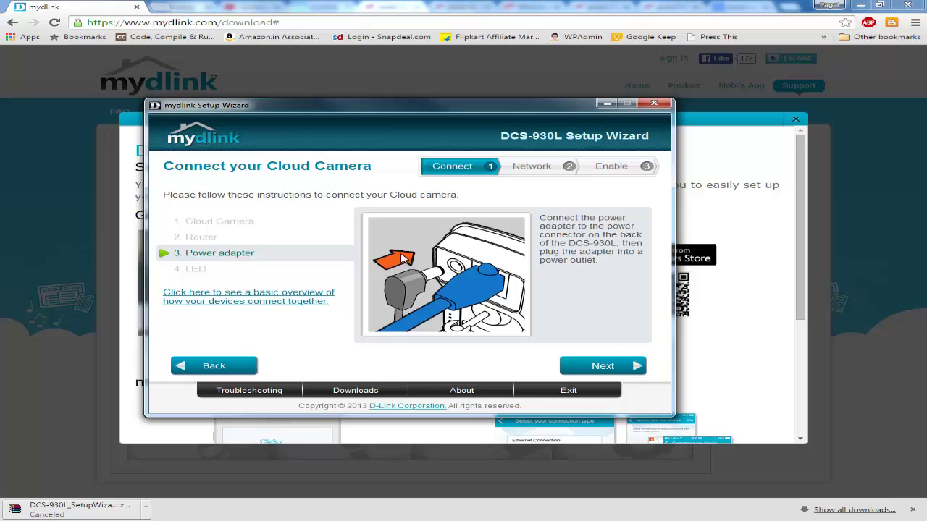
left_click(598, 369)
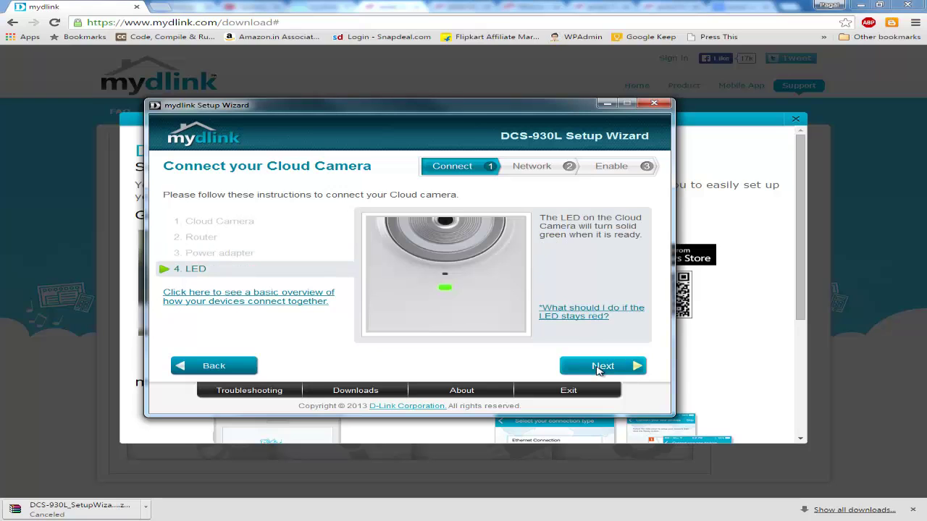
left_click(598, 368)
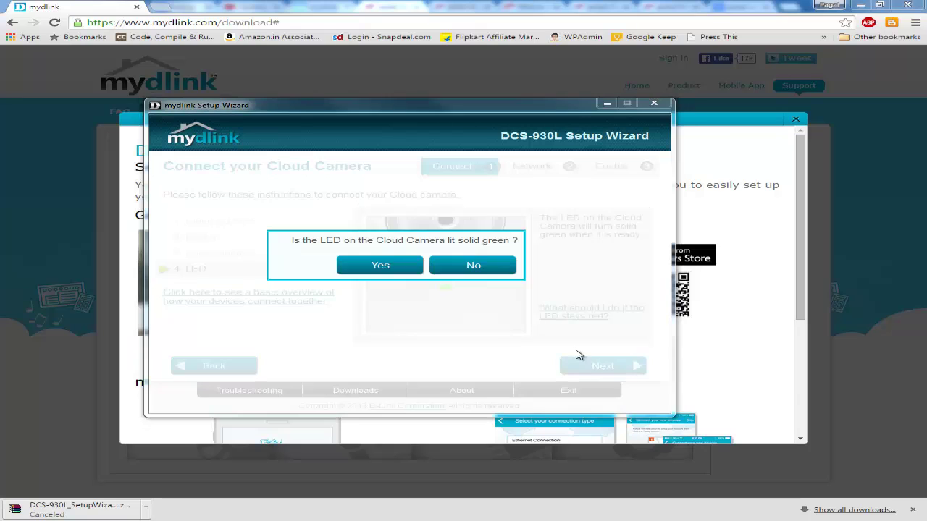
- Confirm the LED is solid green, pick the DCS-930L and enter its admin password
left_click(380, 267)
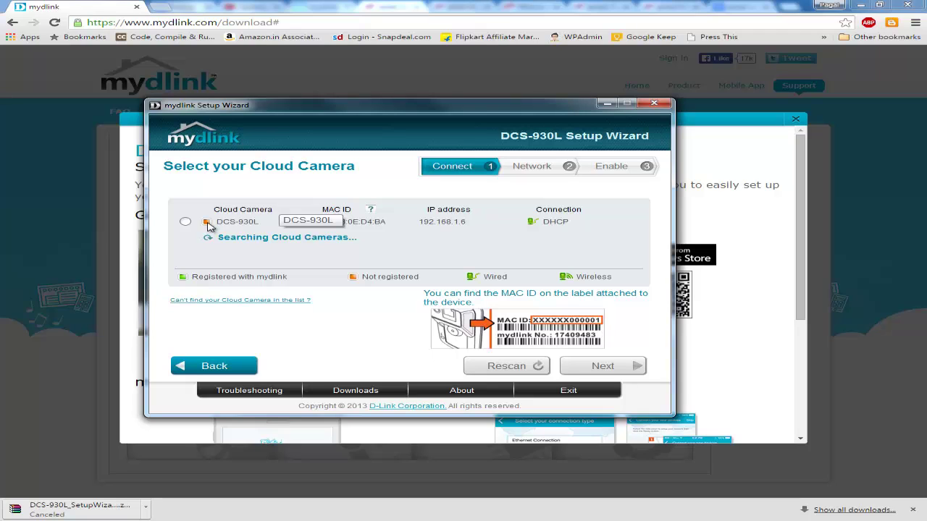
left_click(186, 224)
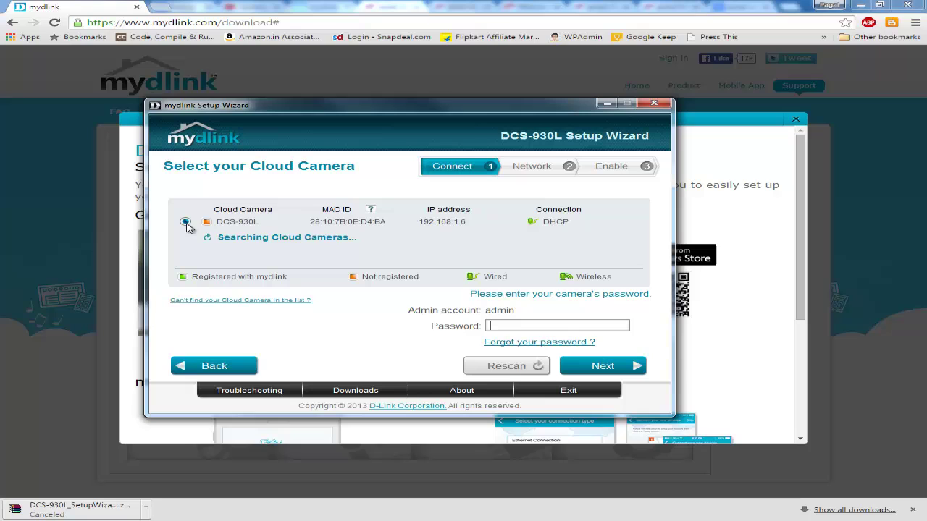
left_click(508, 325)
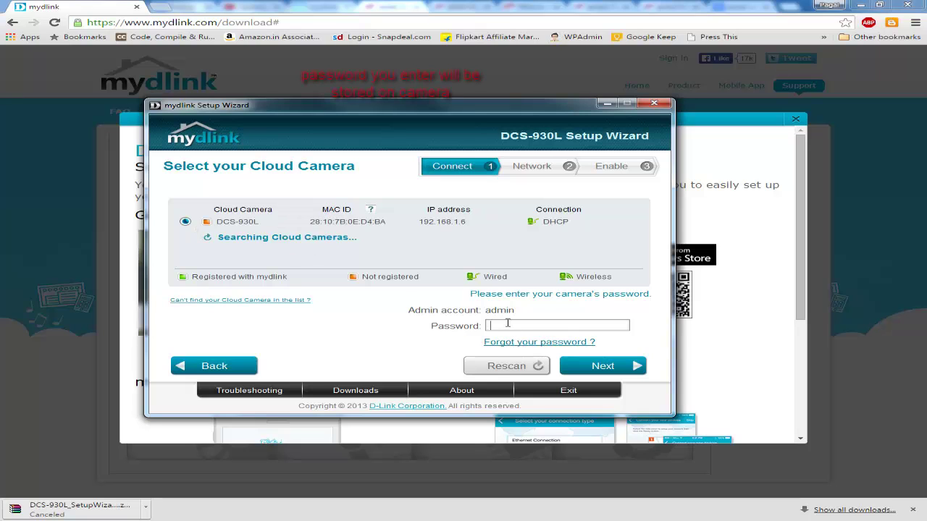
type("*****")
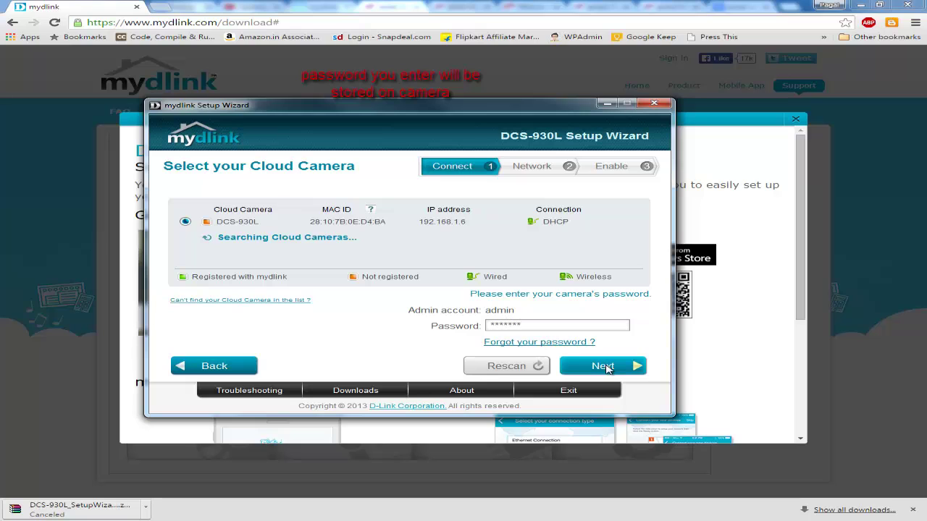
left_click(595, 364)
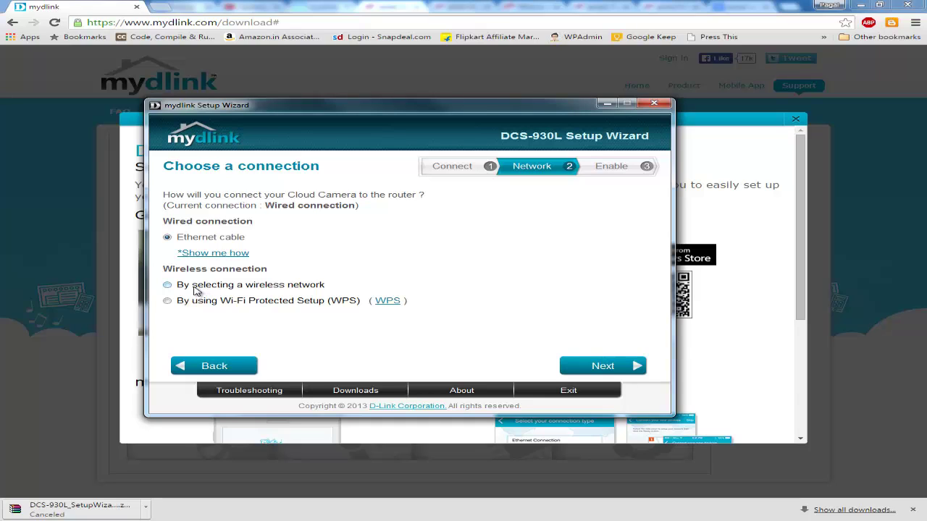
- Try the wireless network list and rescan, then choose Wi-Fi Protected Setup (WPS) instead
left_click(177, 285)
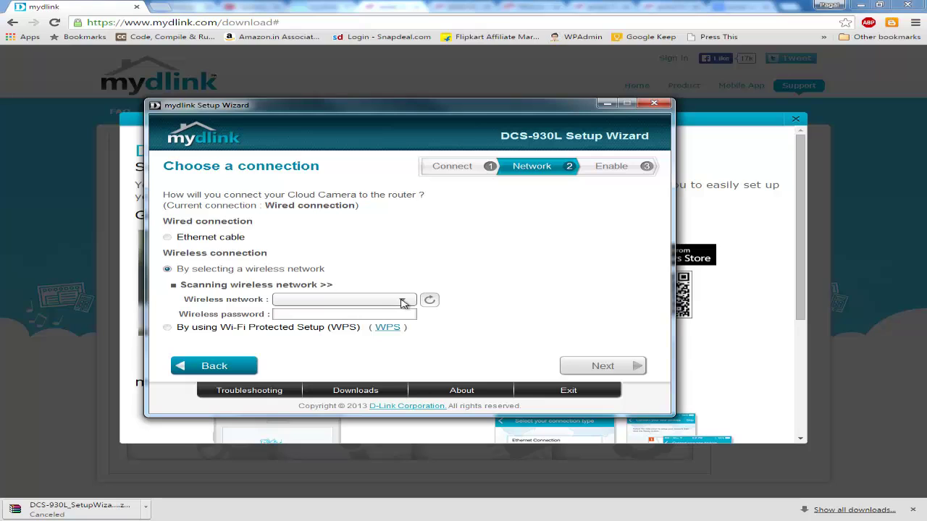
left_click(398, 304)
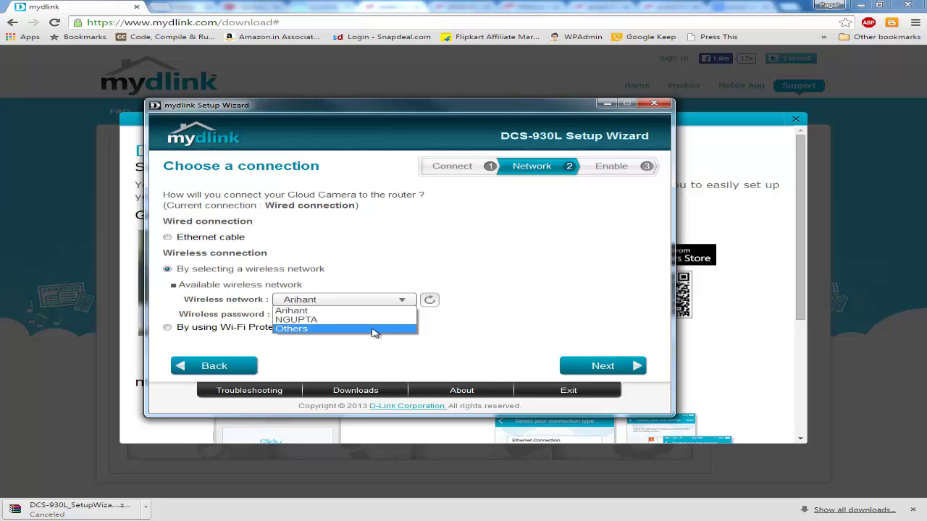
left_click(374, 329)
left_click(385, 283)
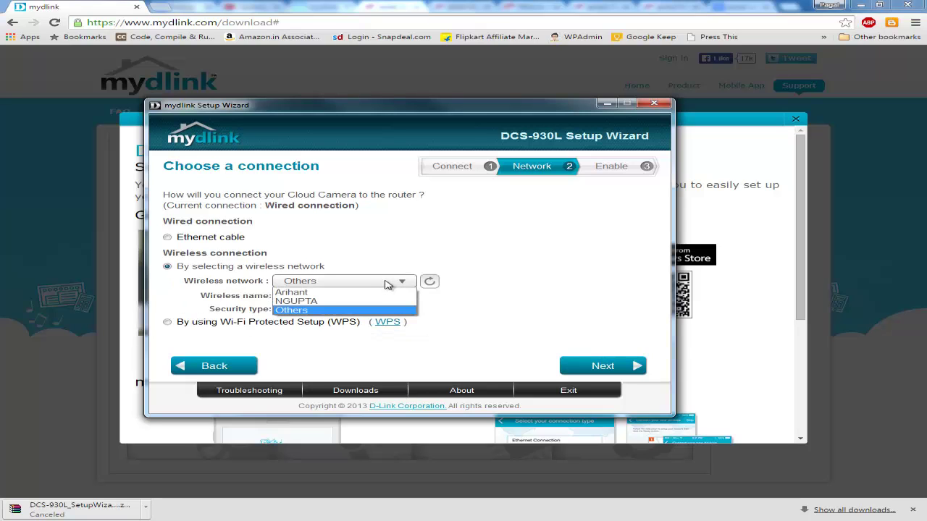
left_click(428, 281)
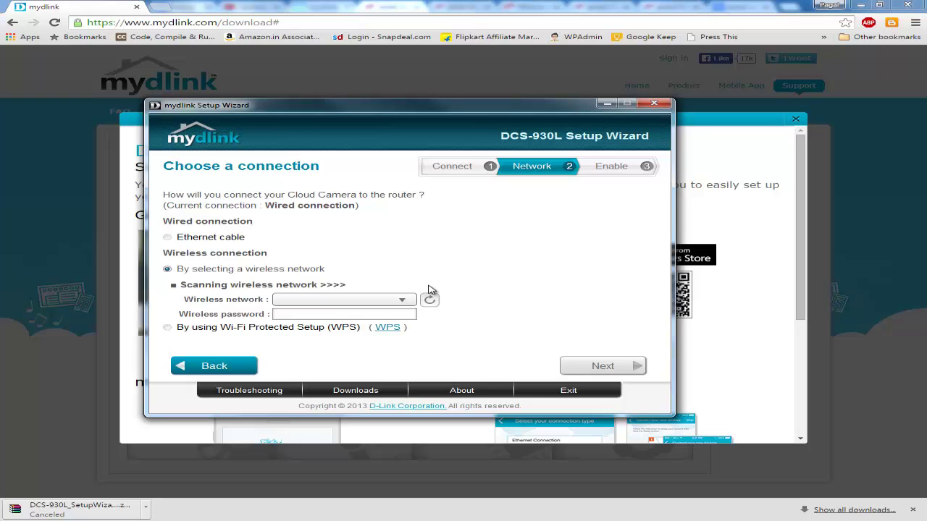
left_click(403, 303)
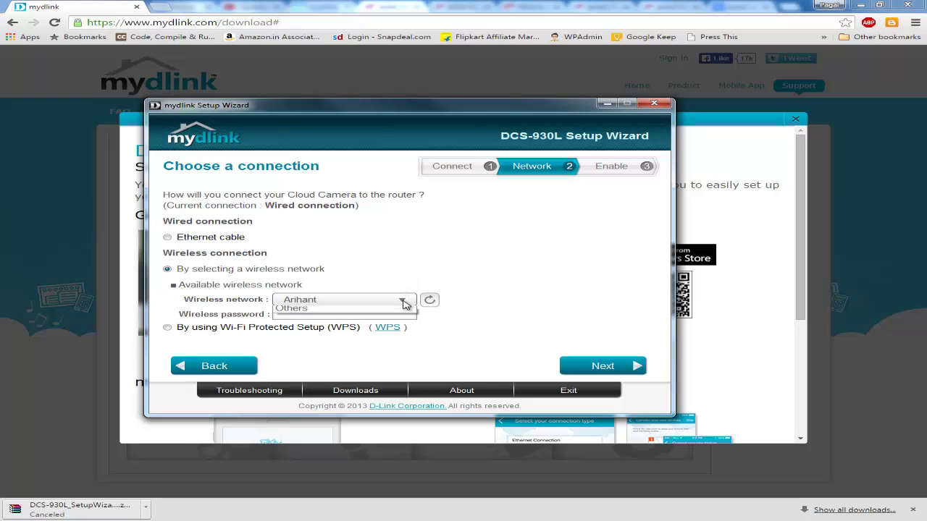
left_click(406, 283)
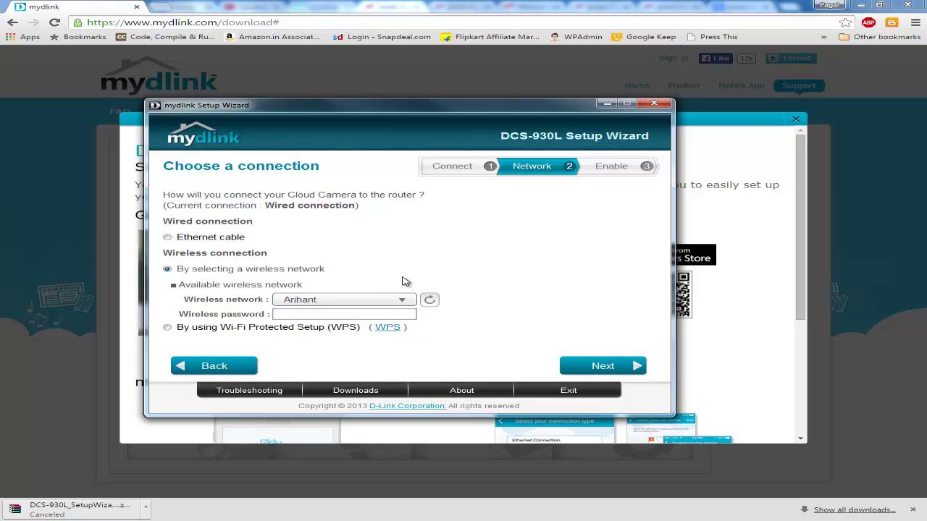
left_click(403, 302)
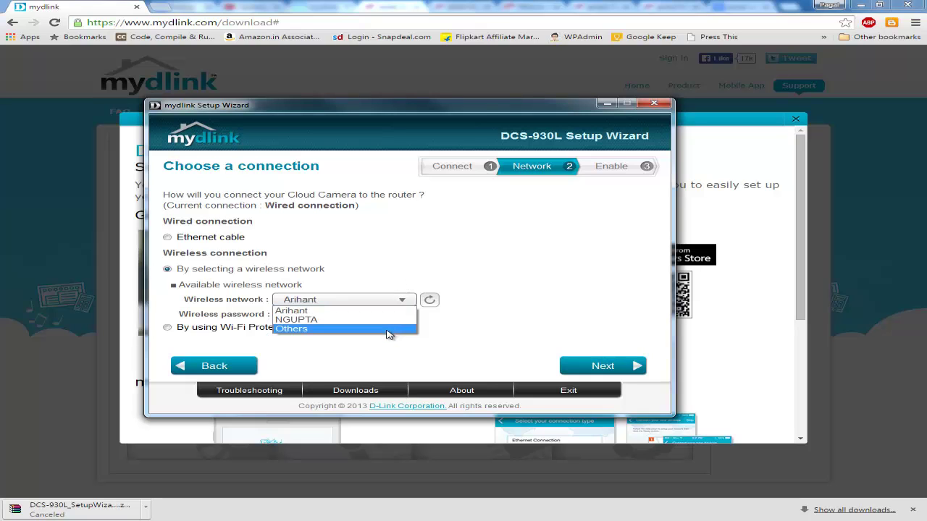
left_click(405, 268)
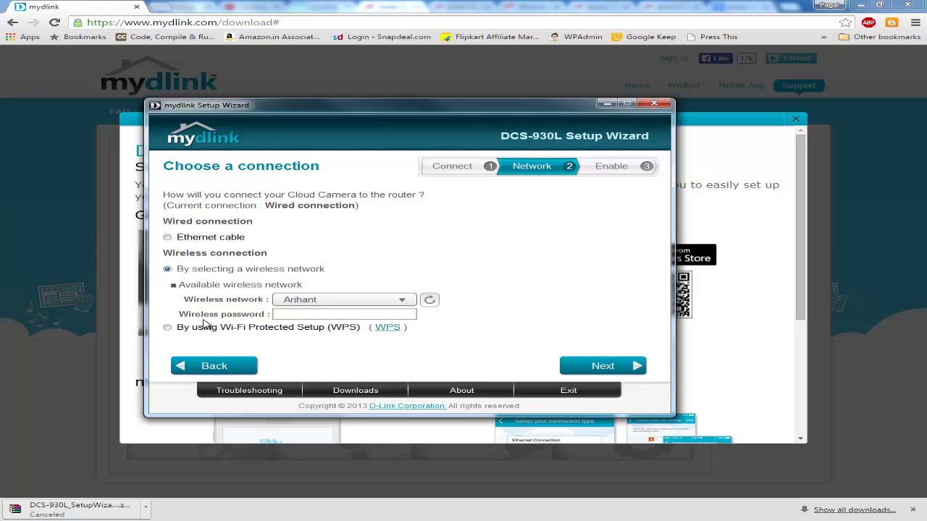
left_click(168, 328)
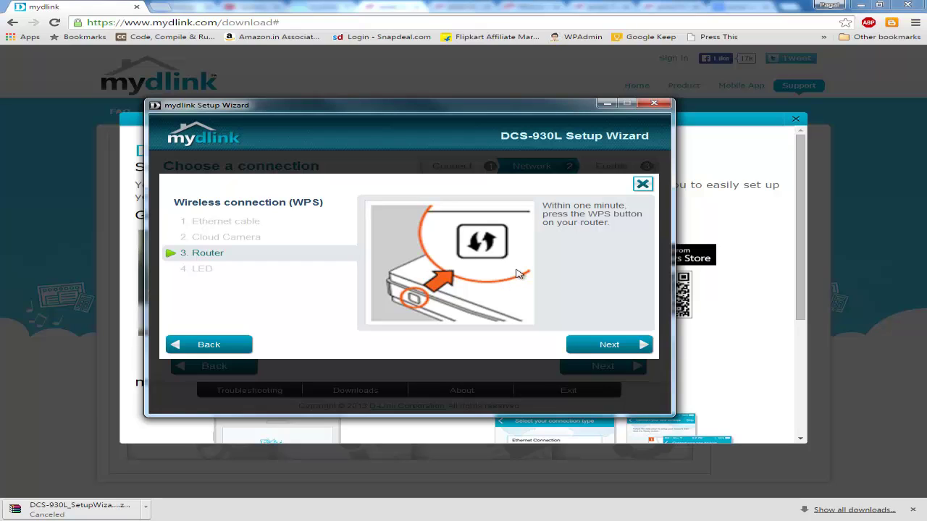
- Advance the WPS instructions to the LED step
left_click(627, 344)
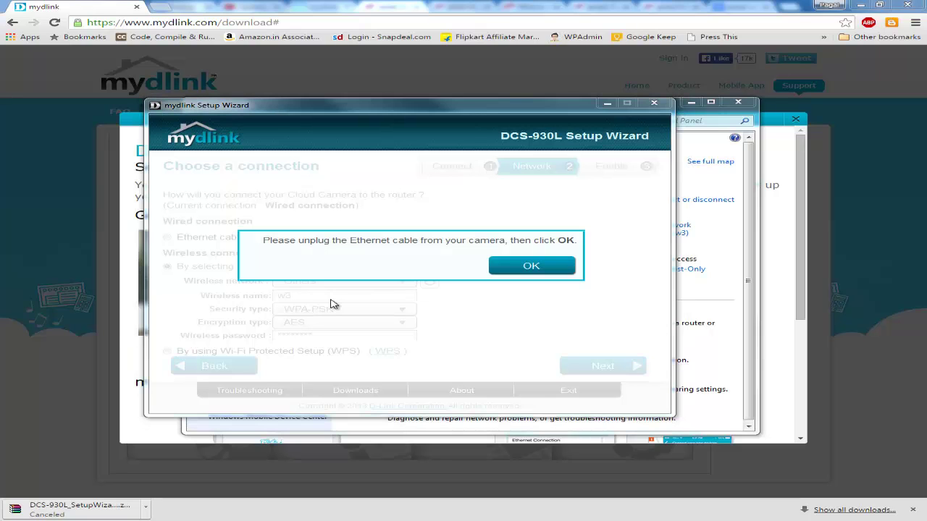
- Confirm the camera's Ethernet cable has been unplugged
left_click(528, 267)
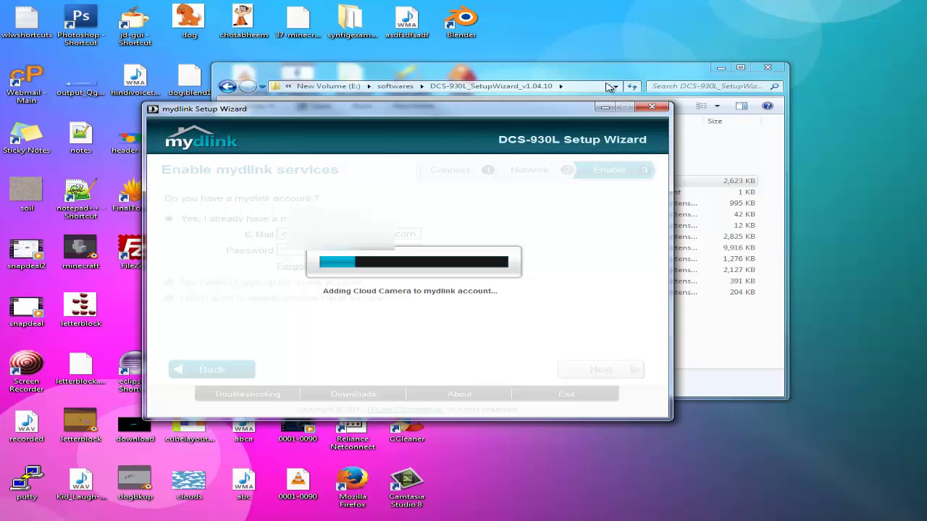
- Hide the file explorer window behind the wizard
left_click(720, 68)
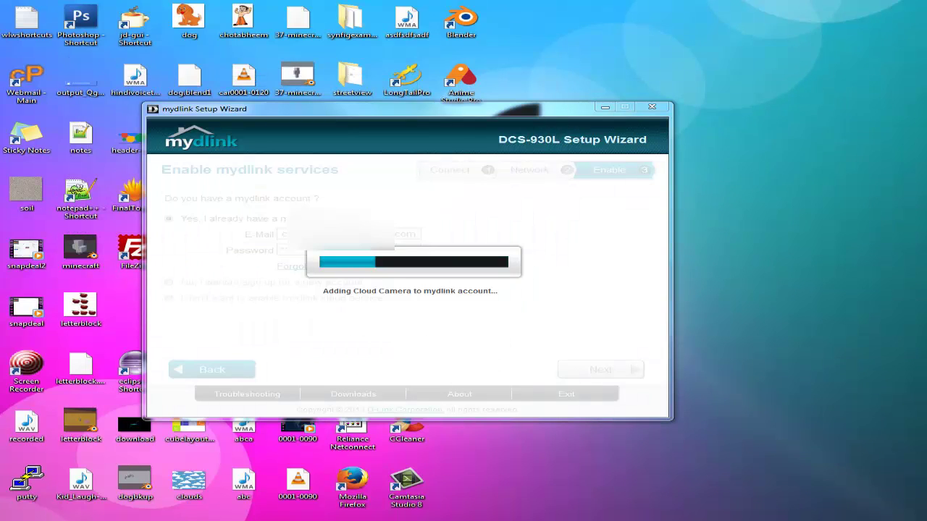
mouse_move(174, 520)
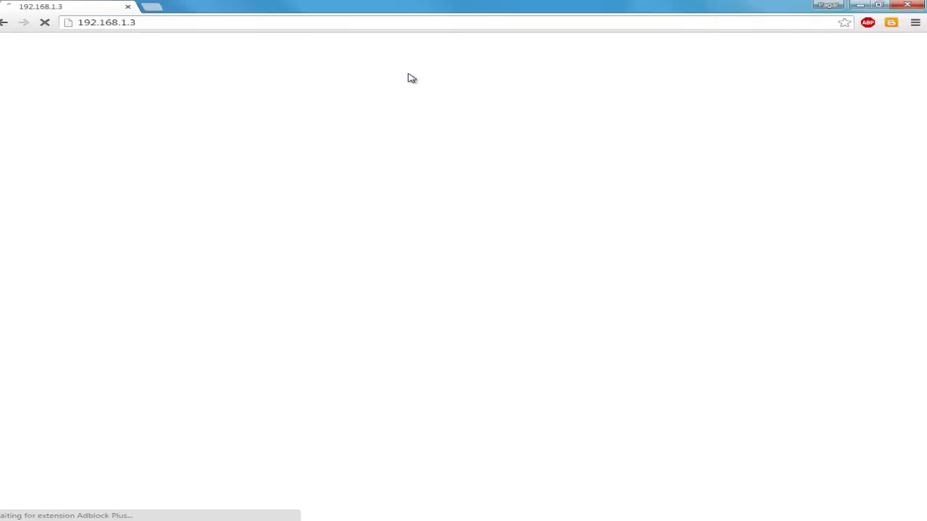
- Go to the router at 192.168.1.1 and log in to its admin pages
left_click(171, 22)
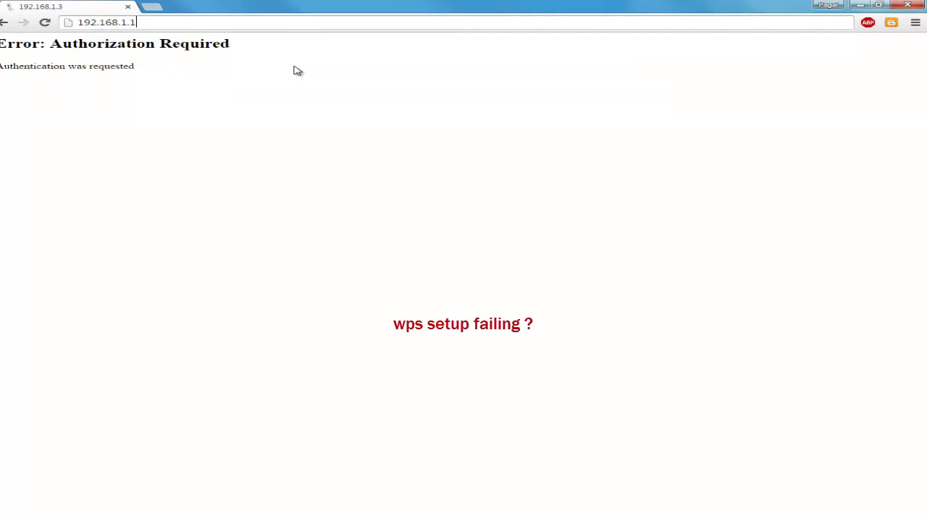
key("Return")
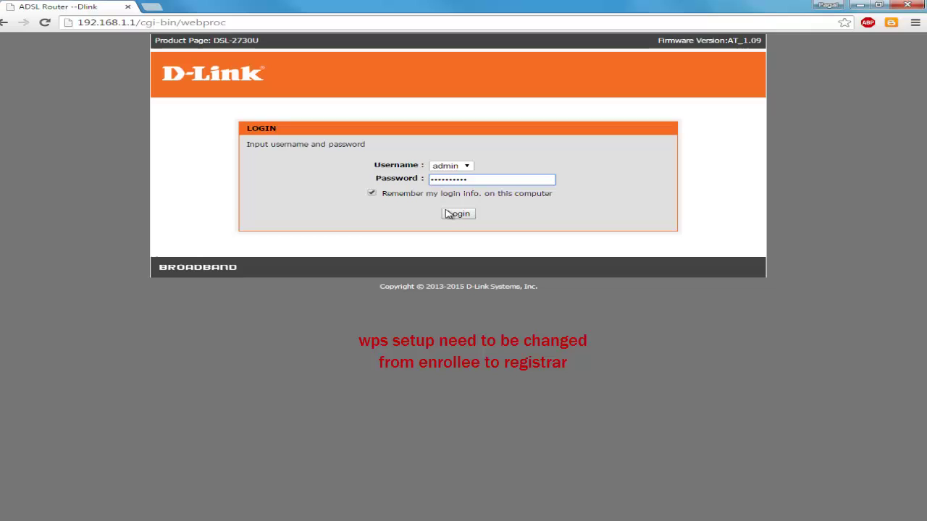
left_click(455, 217)
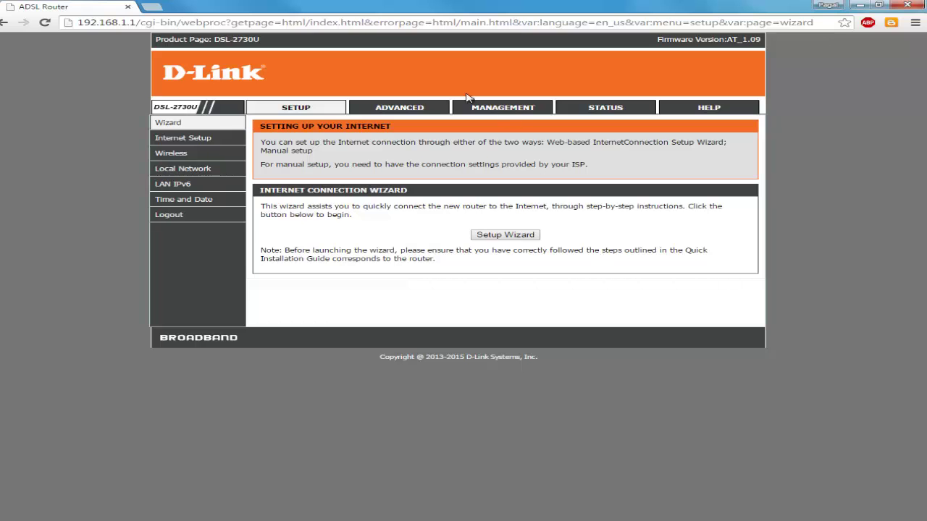
- Set the router's Advanced > WPS Setting mode to Registrar
left_click(408, 106)
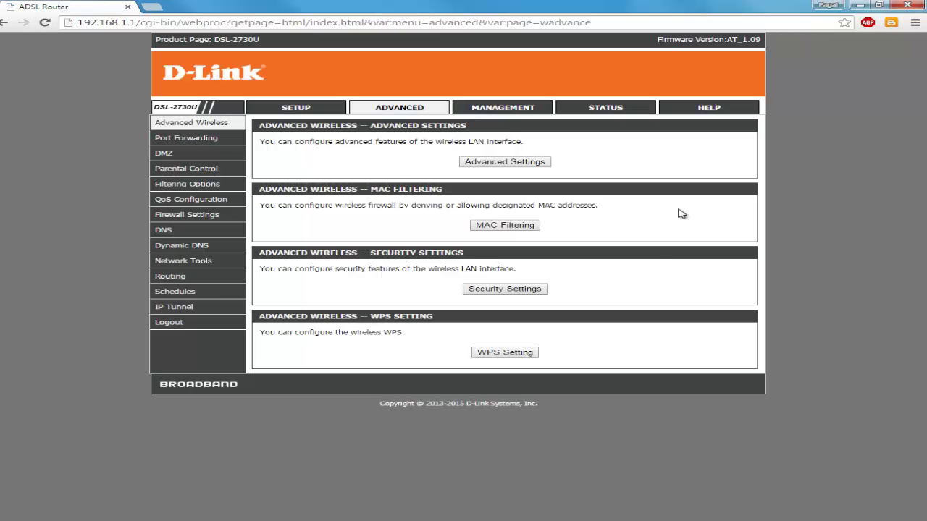
left_click(505, 352)
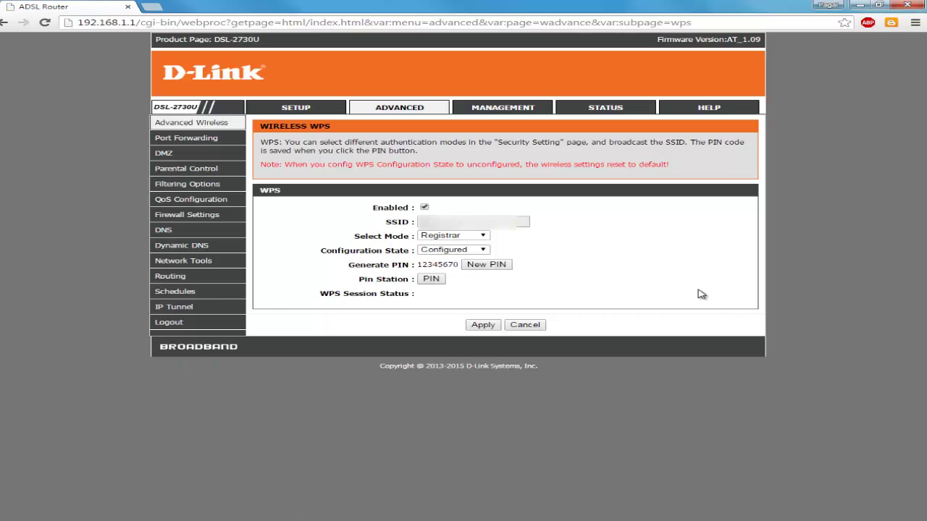
left_click(476, 237)
left_click(475, 239)
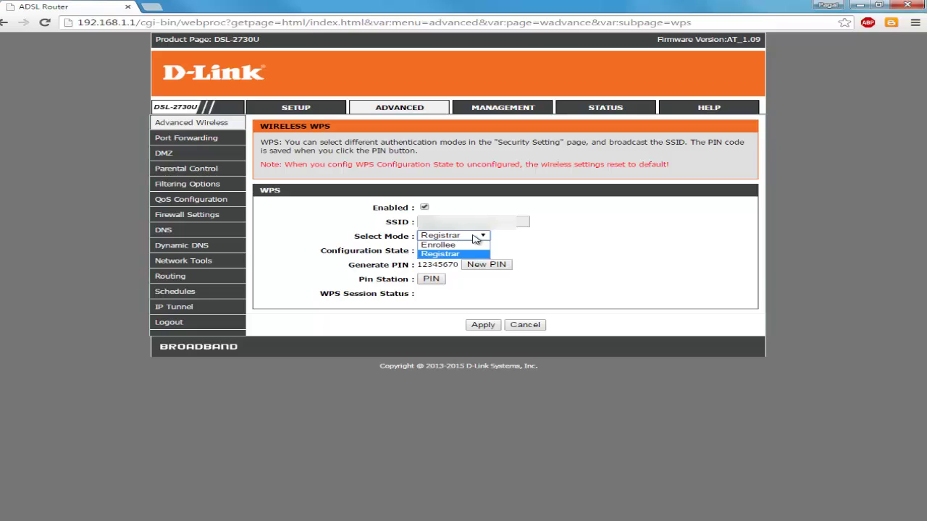
left_click(475, 239)
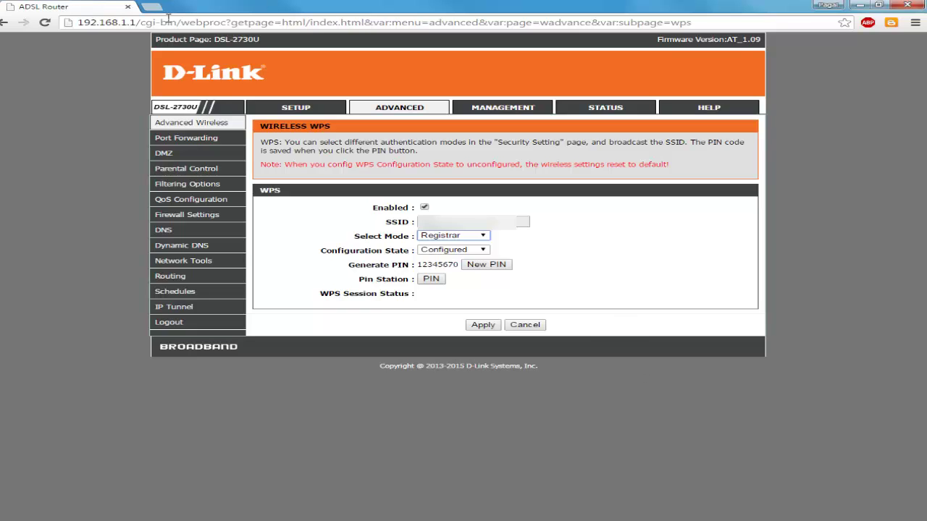
- Select the path after the IP in the router's page address, then go to the Status section
left_click(167, 22)
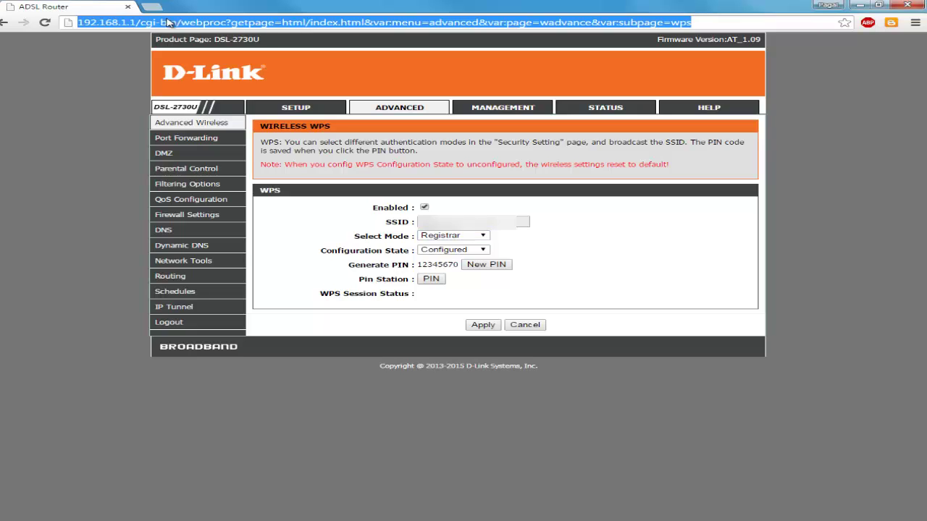
left_click(181, 23)
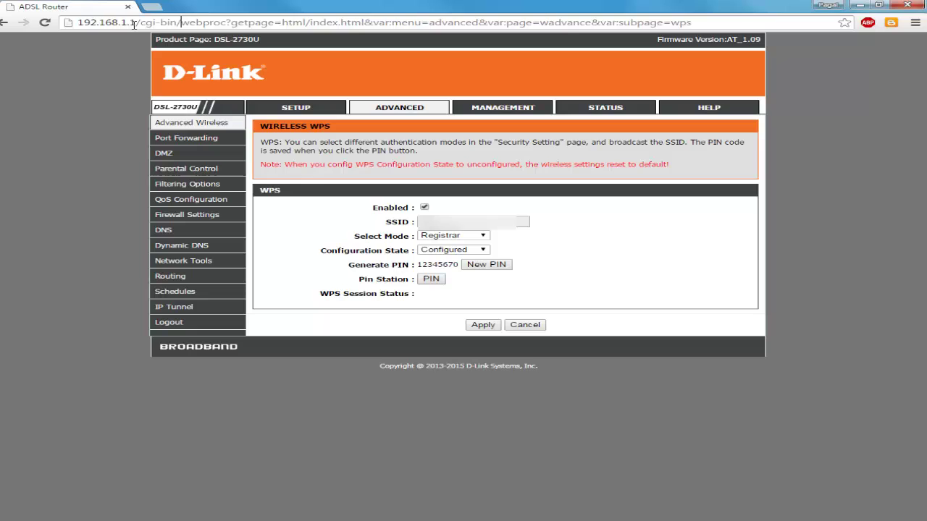
left_click_drag(131, 22, 768, 47)
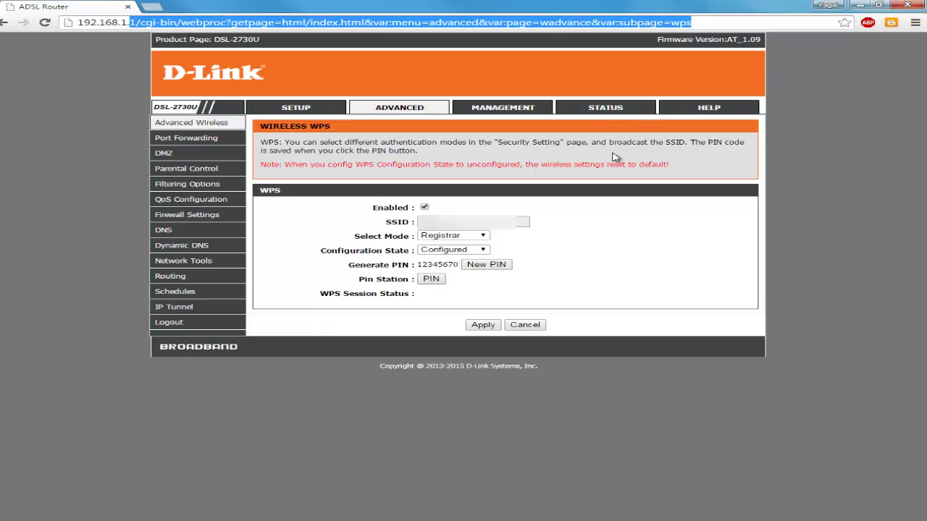
left_click(617, 114)
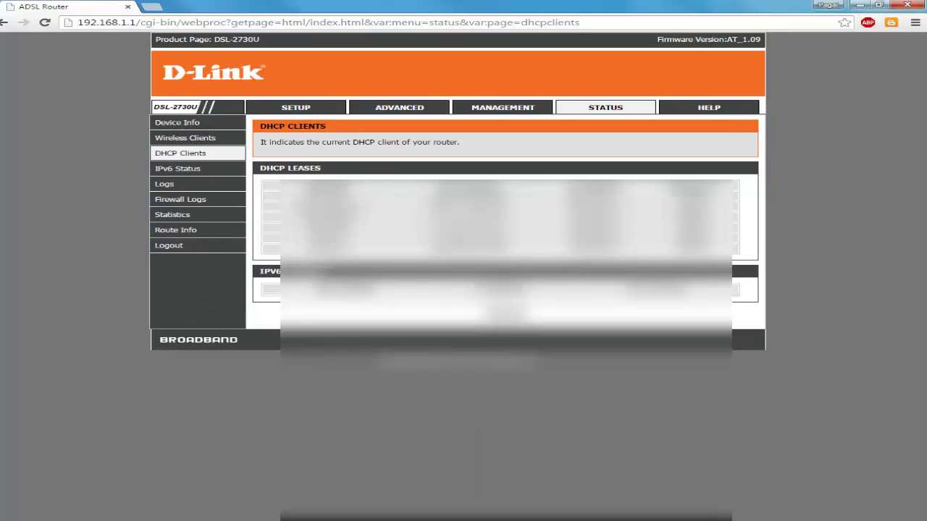
- Note the camera's lease in DHCP Clients and enter 192.168.1.3 in the address bar
left_click_drag(304, 194, 621, 194)
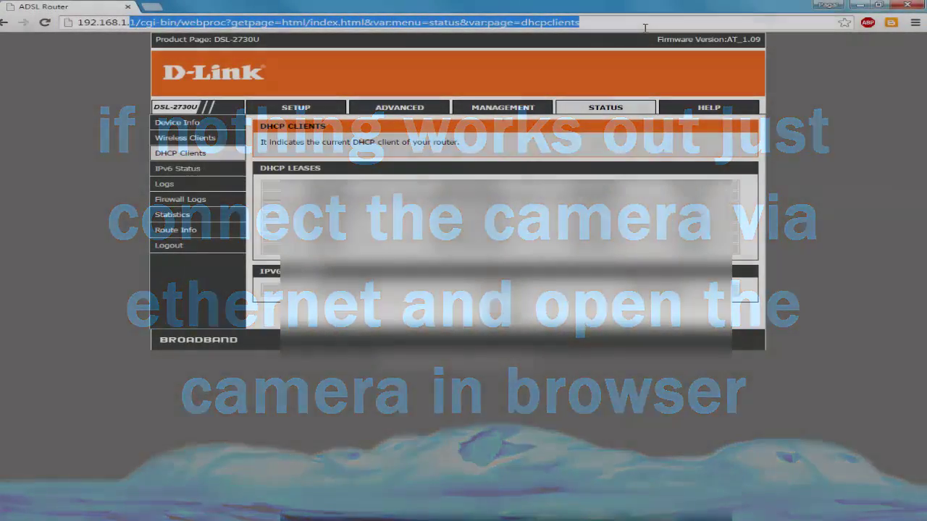
type("192.168.1.3")
key("Escape")
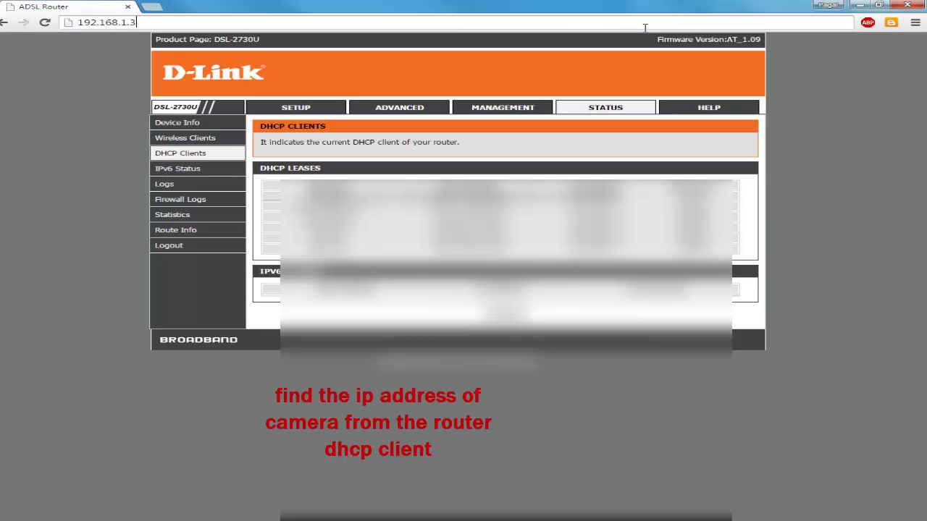
- Load the camera at 192.168.1.3 and open its Setup section's Internet Connection Settings
key("Return")
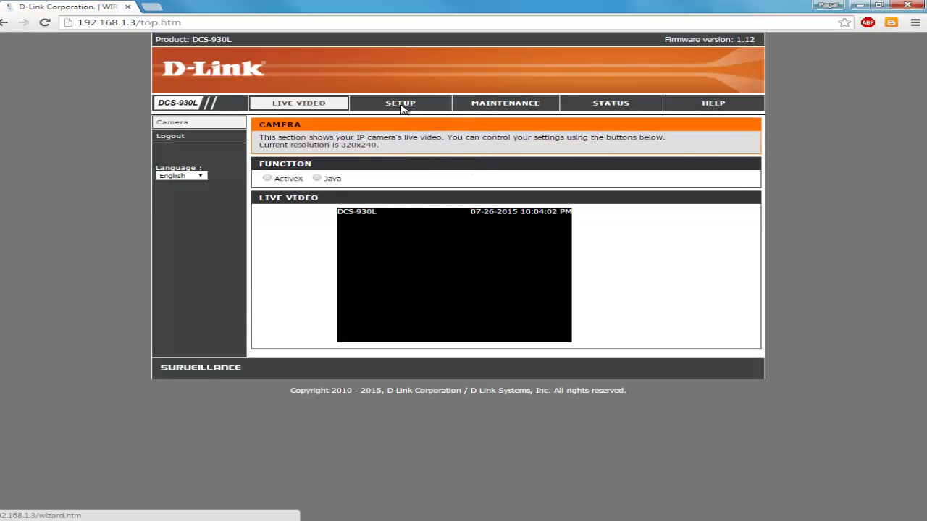
left_click(402, 106)
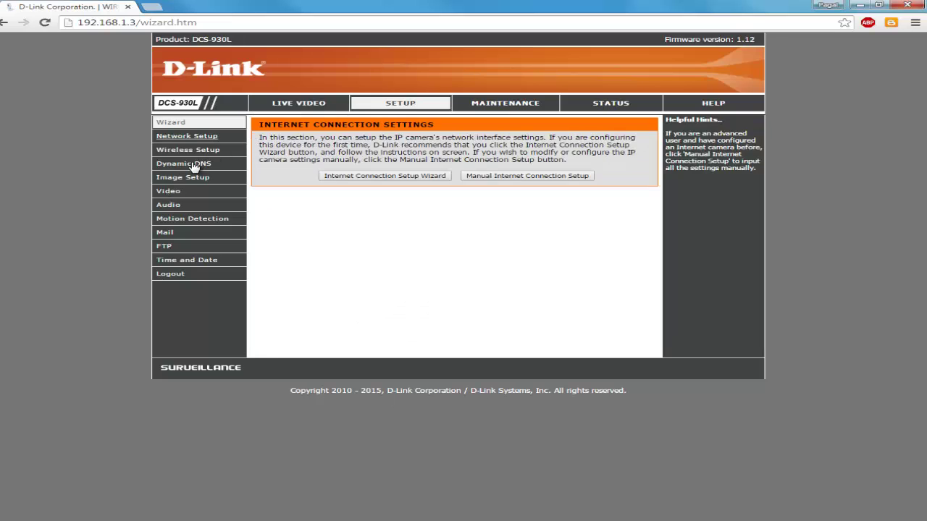
- Review the camera's Wireless Setup page, with wireless enabled and its security settings
left_click(196, 153)
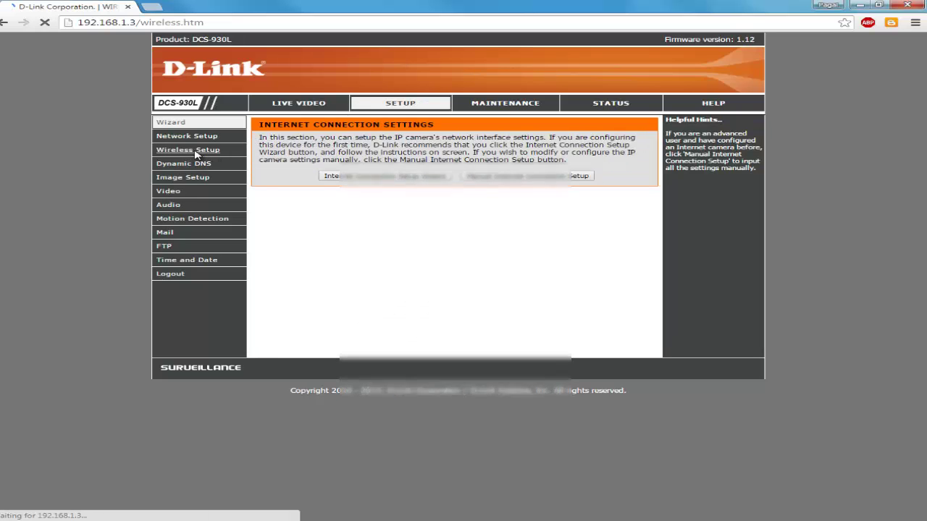
scroll(433, 350, "down", 1)
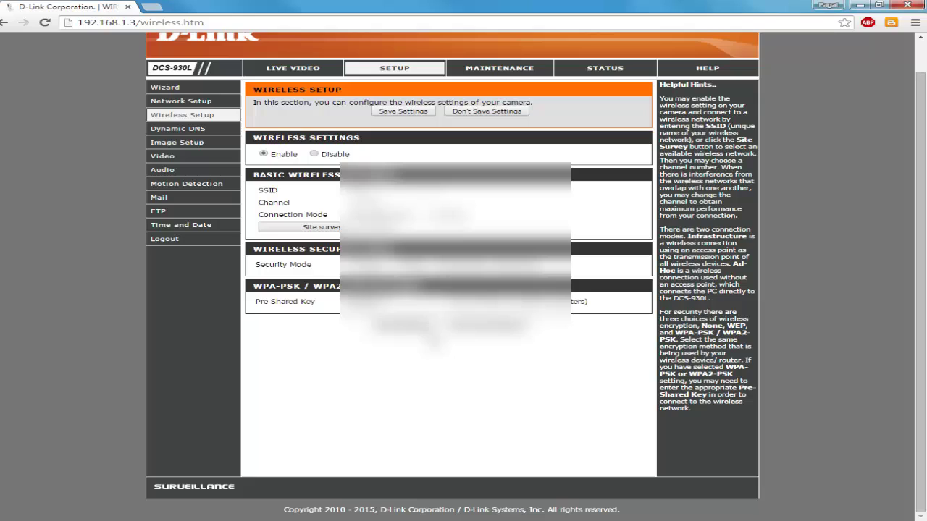
scroll(433, 350, "up", 1)
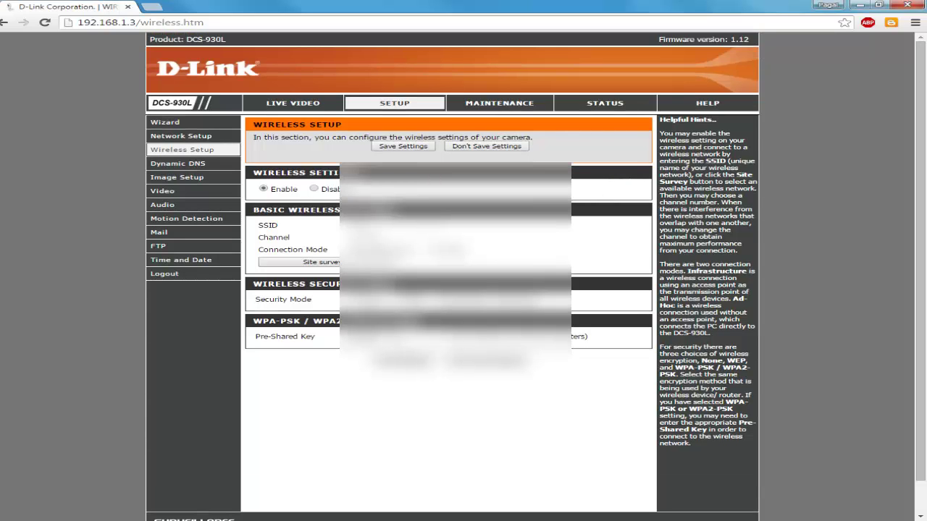
- Review the camera's Network Setup page: DHCP connection, HTTP port 80, UPnP enabled
left_click(181, 139)
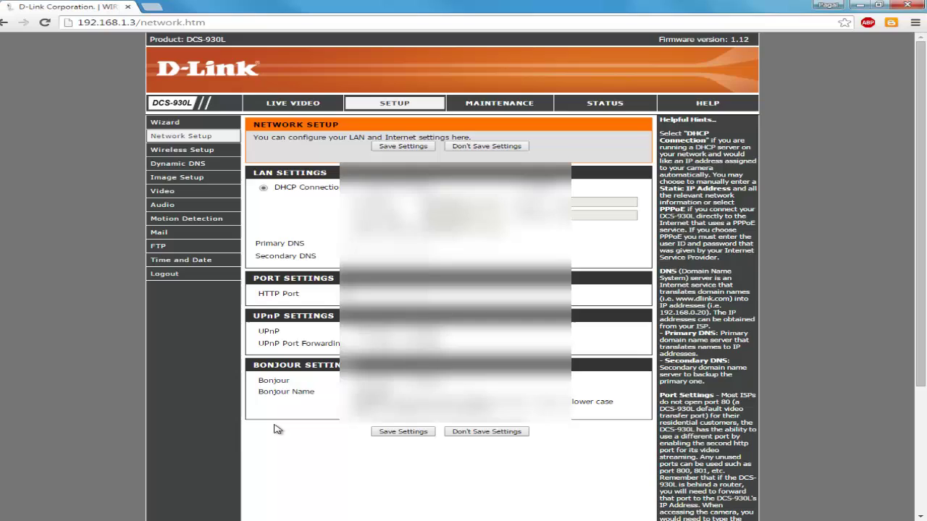
scroll(295, 335, "down", 3)
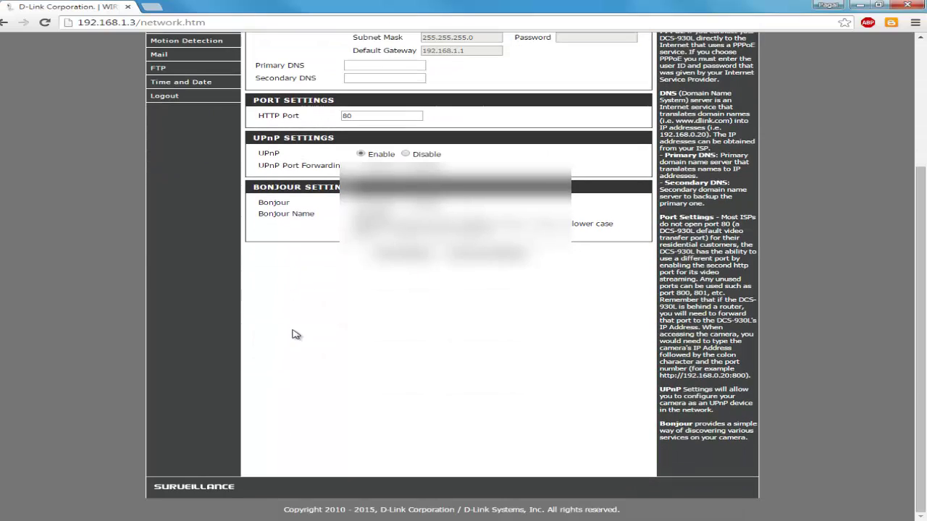
scroll(296, 335, "up", 3)
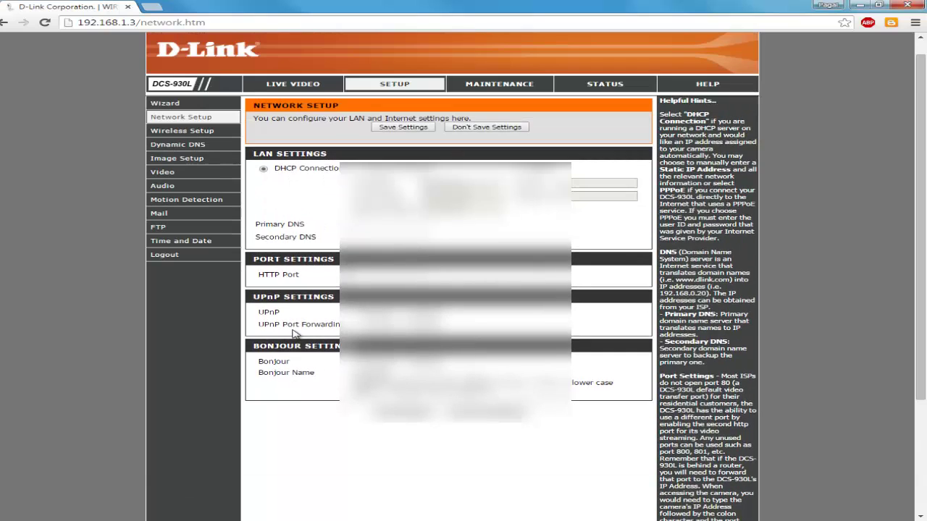